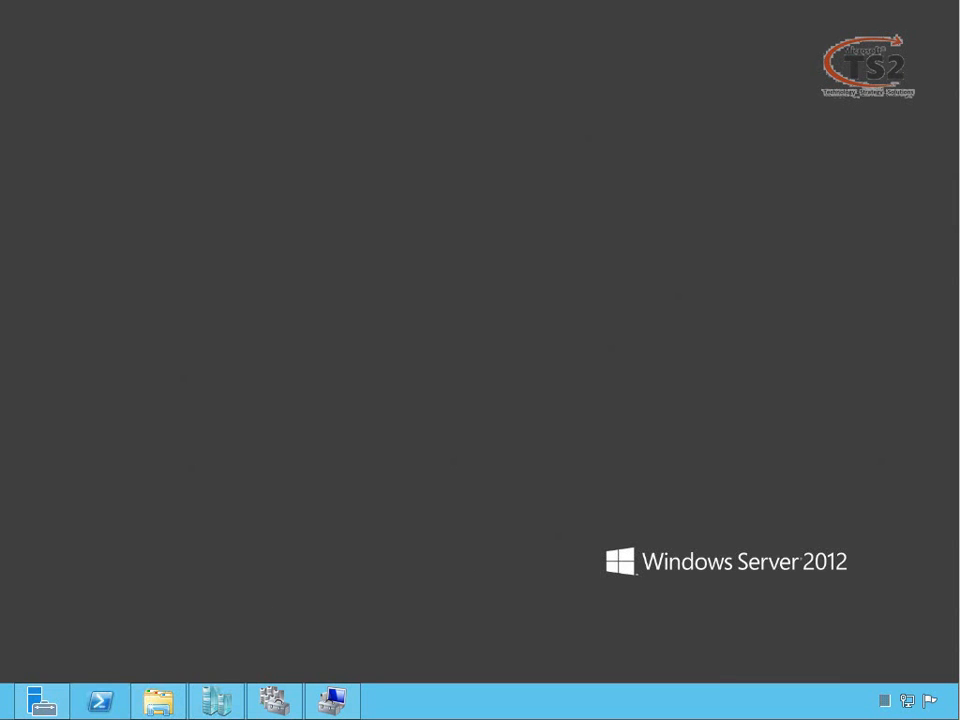
- Open the iSCSI Initiator and check the connection status of the c-vol1, c-vol2, c-vol3 and c-witness targets
left_click(11, 705)
left_click(694, 351)
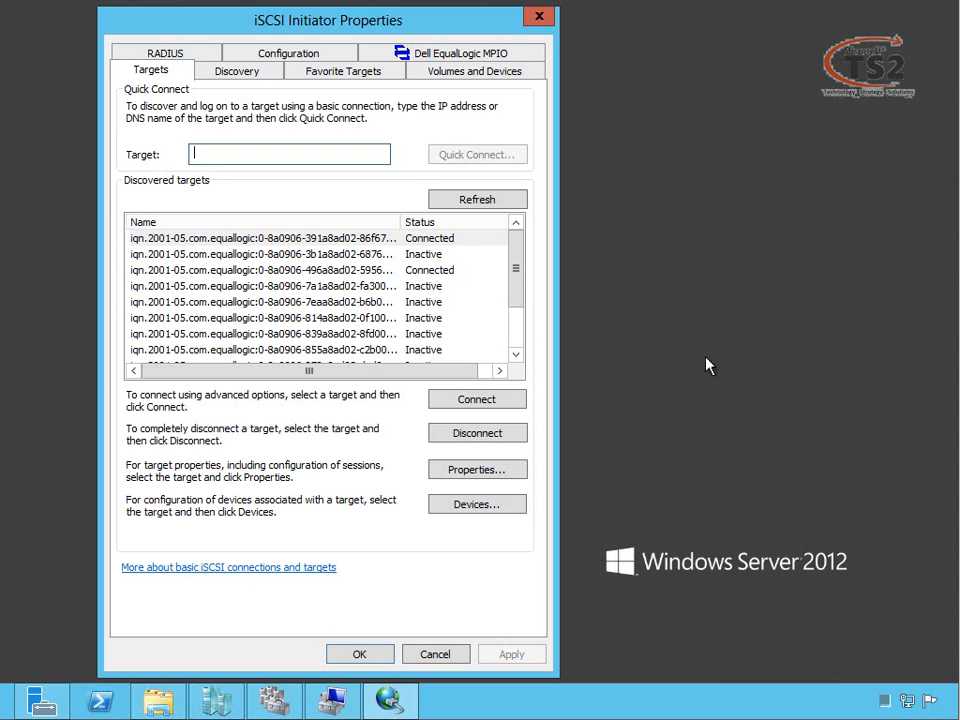
double_click(394, 219)
left_click_drag(388, 381, 476, 377)
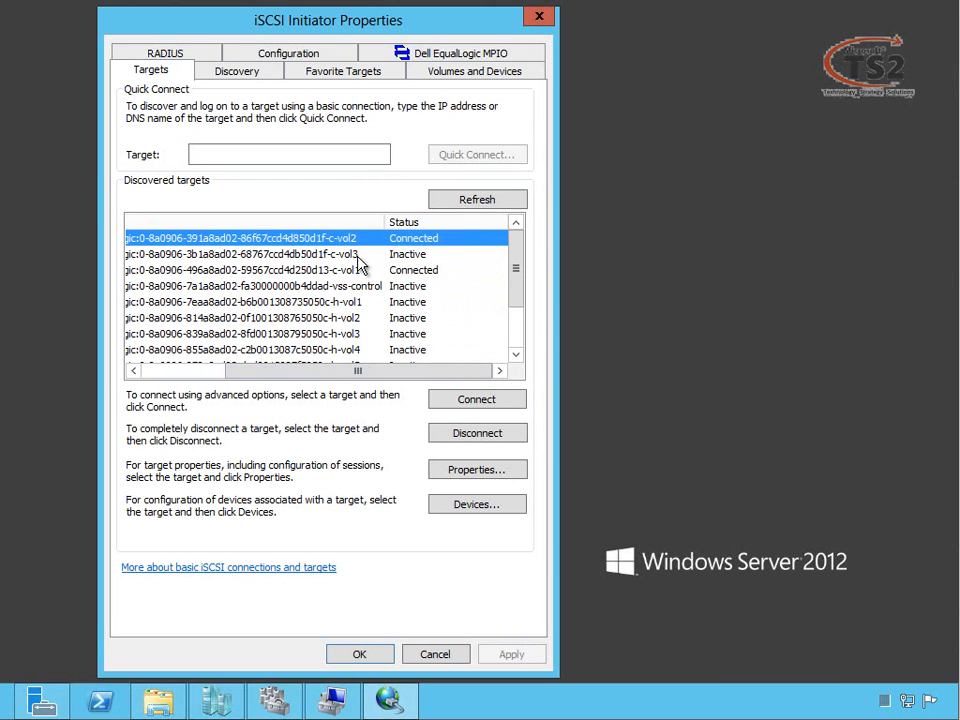
left_click_drag(513, 262, 513, 336)
left_click(357, 337)
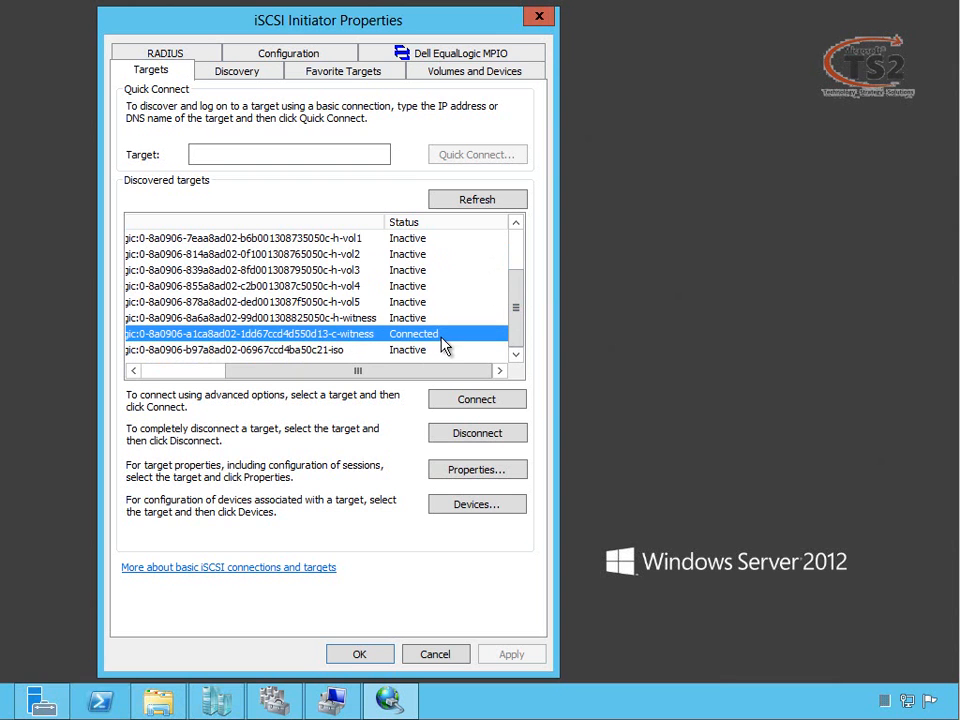
left_click_drag(517, 336, 524, 253)
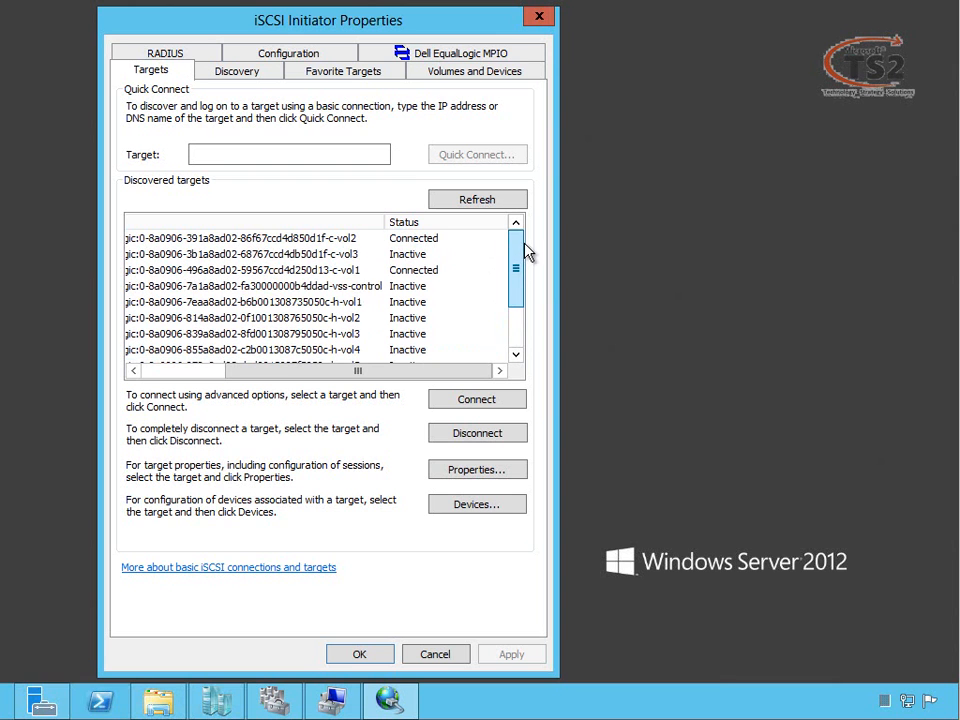
left_click(432, 275)
left_click(434, 240)
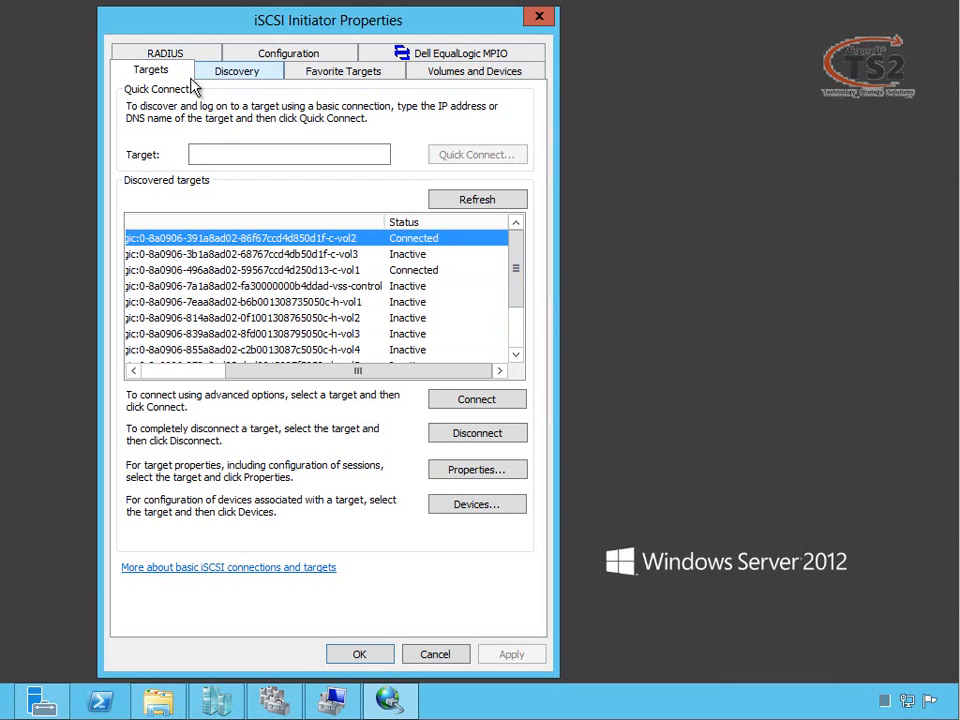
left_click(360, 654)
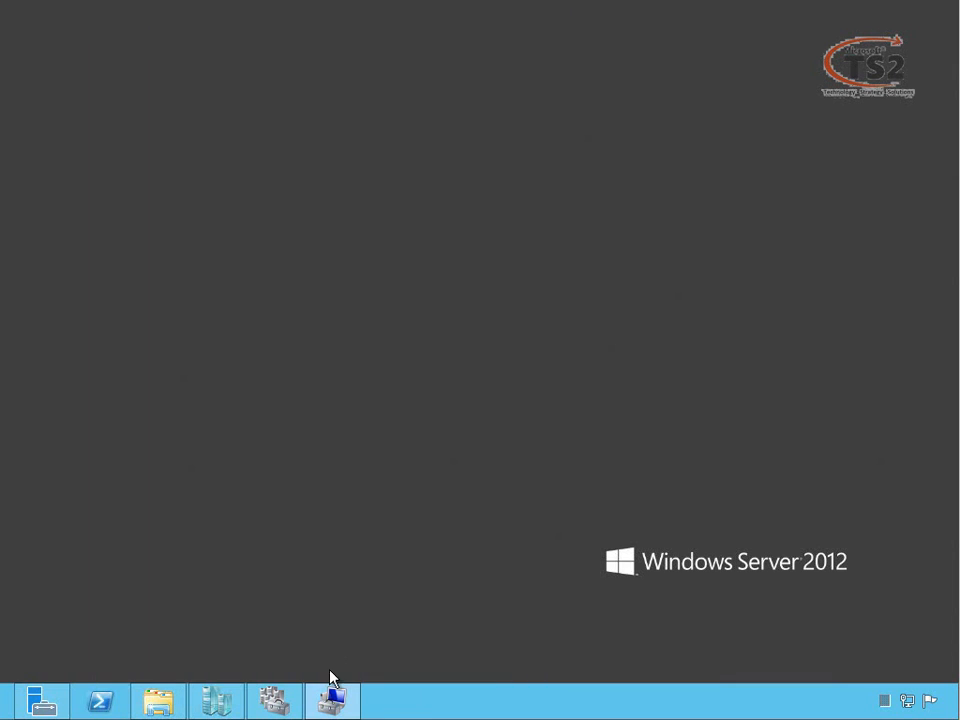
- Switch to Computer Management and review the server's local and iSCSI disks in Disk Management
left_click(333, 705)
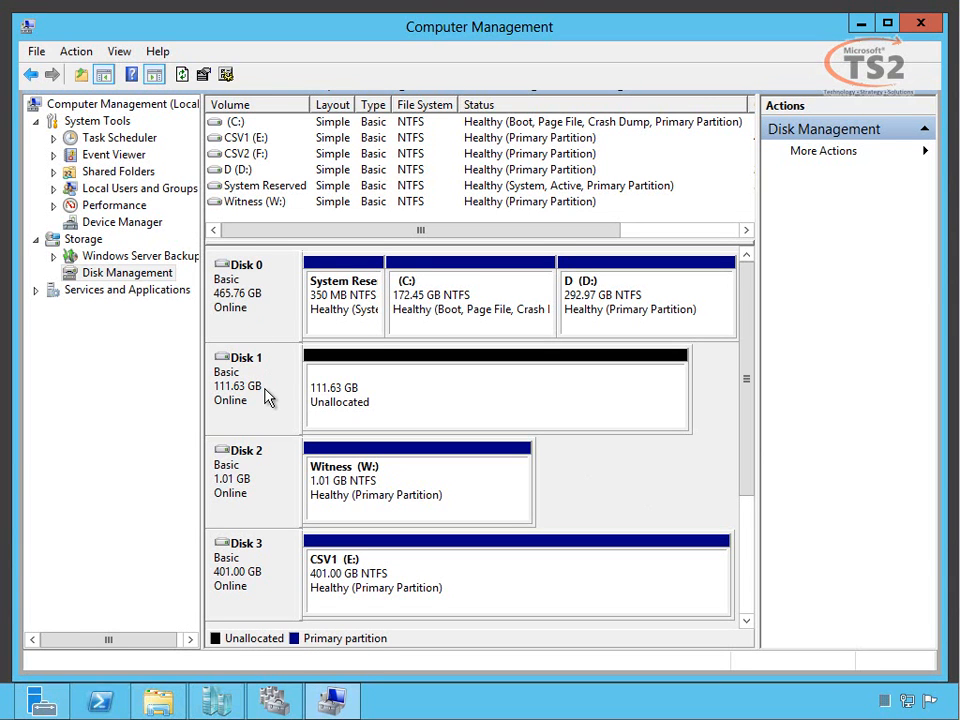
left_click_drag(744, 414, 758, 489)
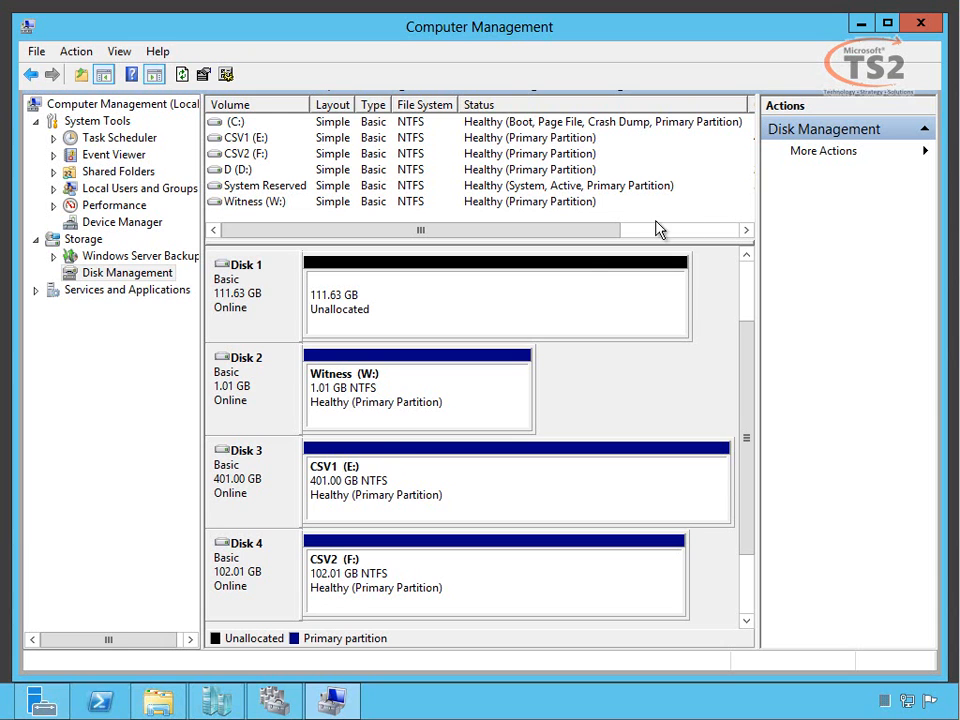
left_click(864, 28)
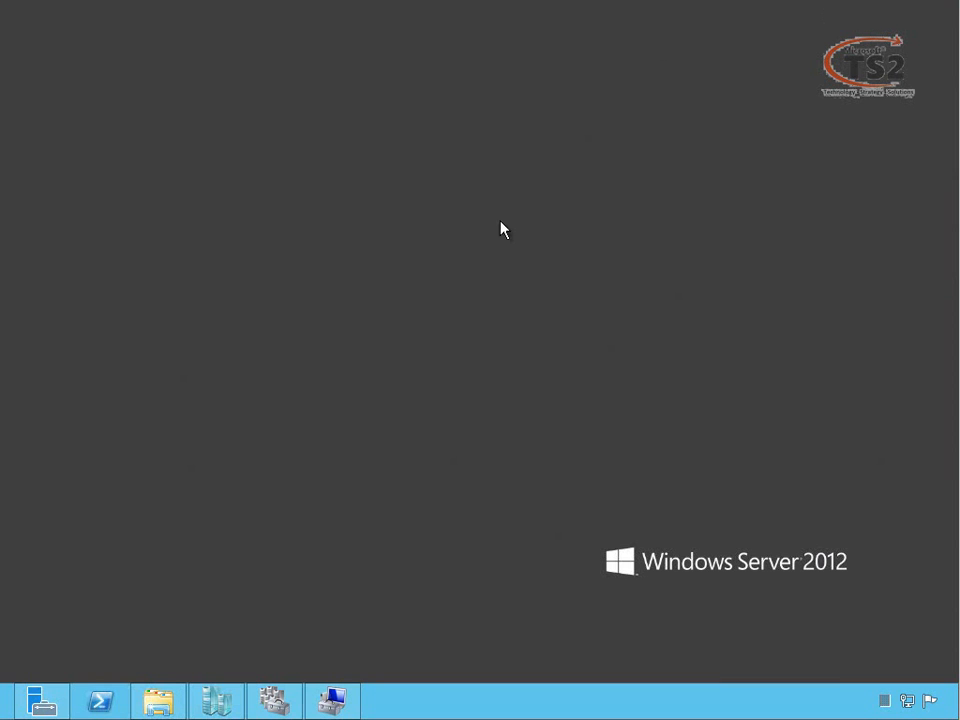
- Start creating a cluster in Failover Cluster Manager and add servers C2 and C3 to it
left_click(274, 700)
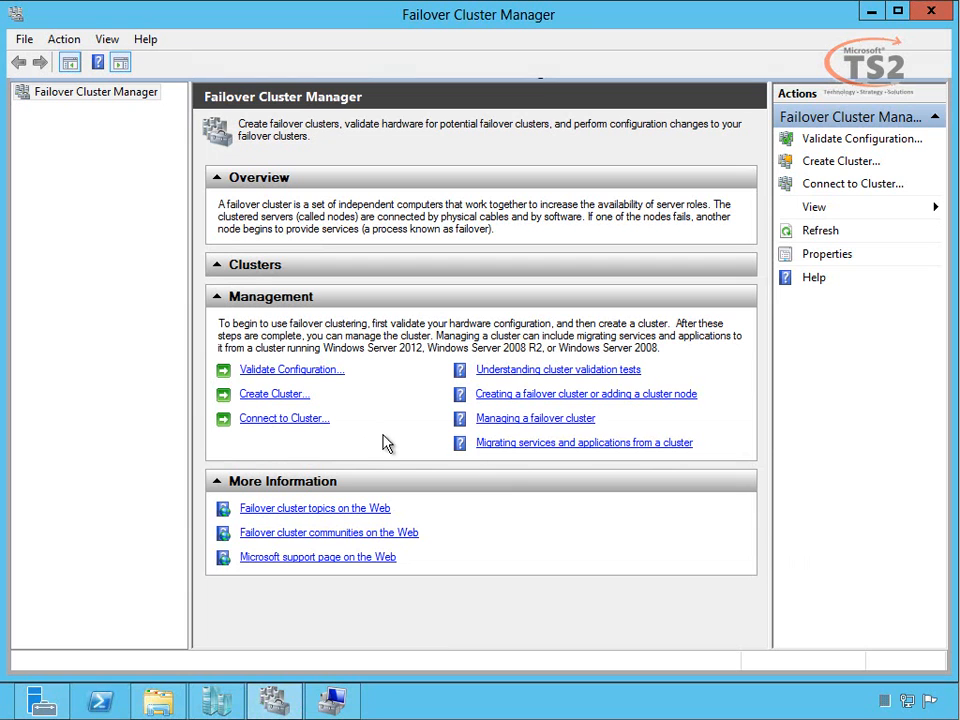
left_click(262, 400)
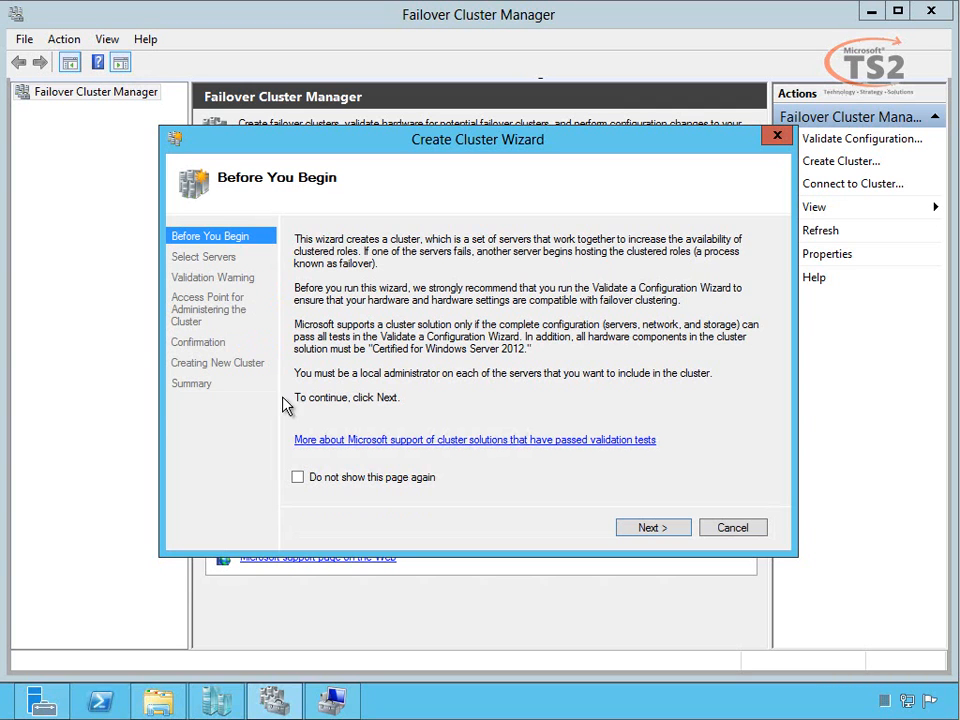
left_click(639, 532)
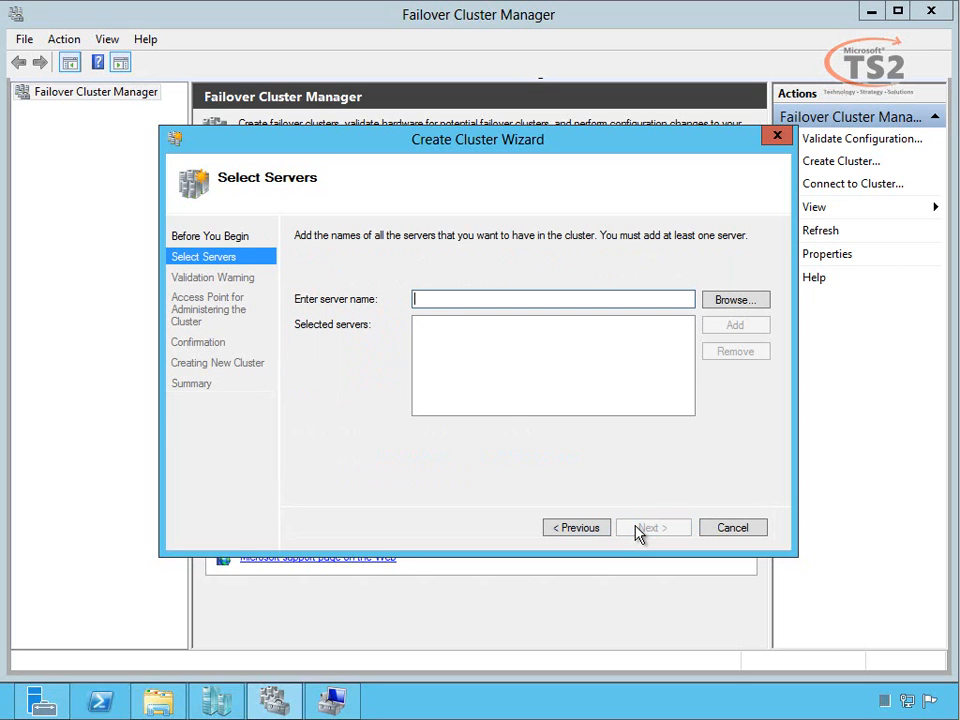
type("C2;C3")
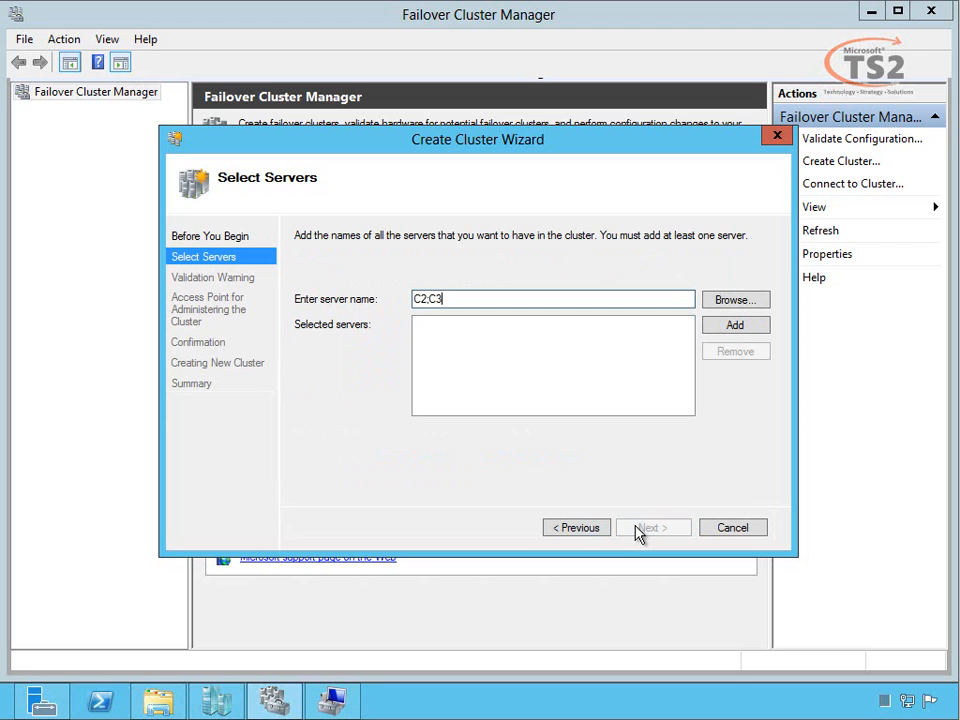
left_click(742, 325)
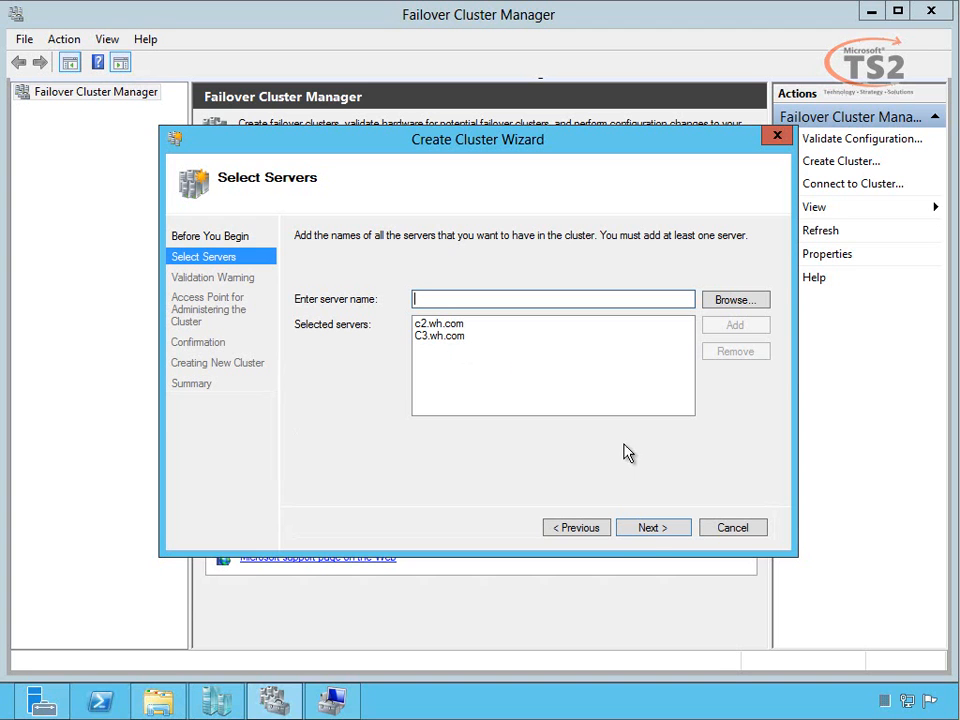
left_click(651, 530)
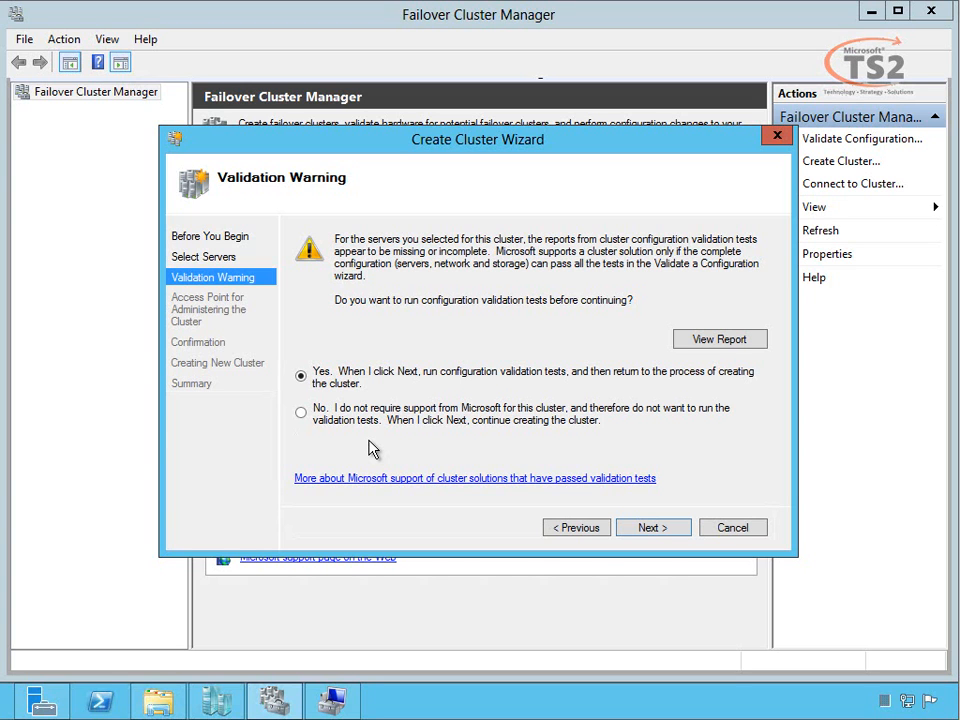
- Run all the recommended configuration validation tests on both servers, enlarging the wizard to review the test list
left_click(645, 536)
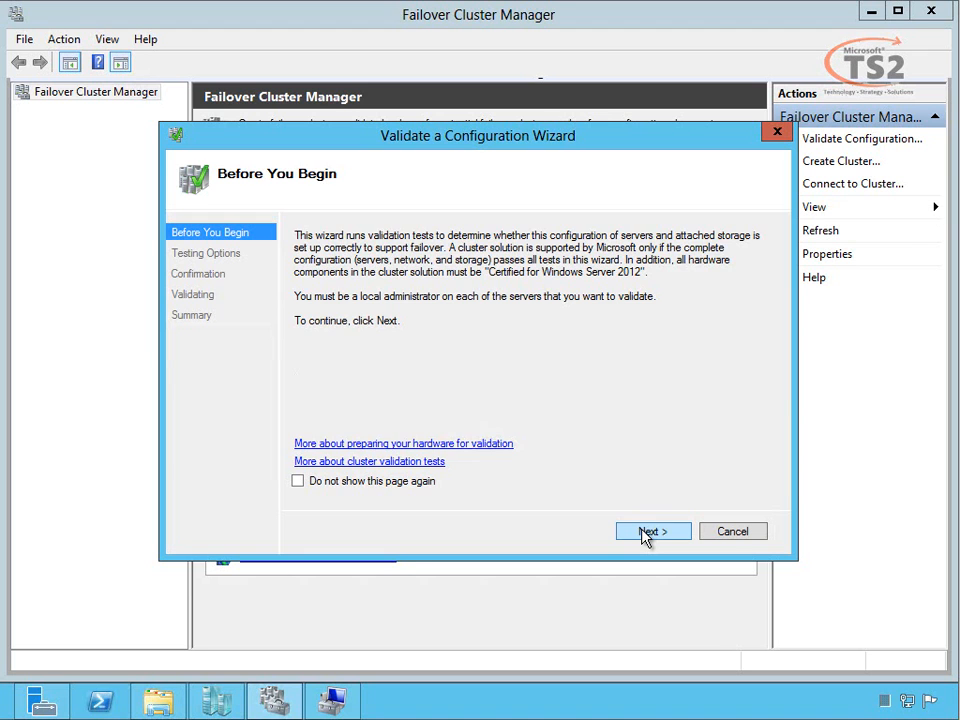
left_click(645, 536)
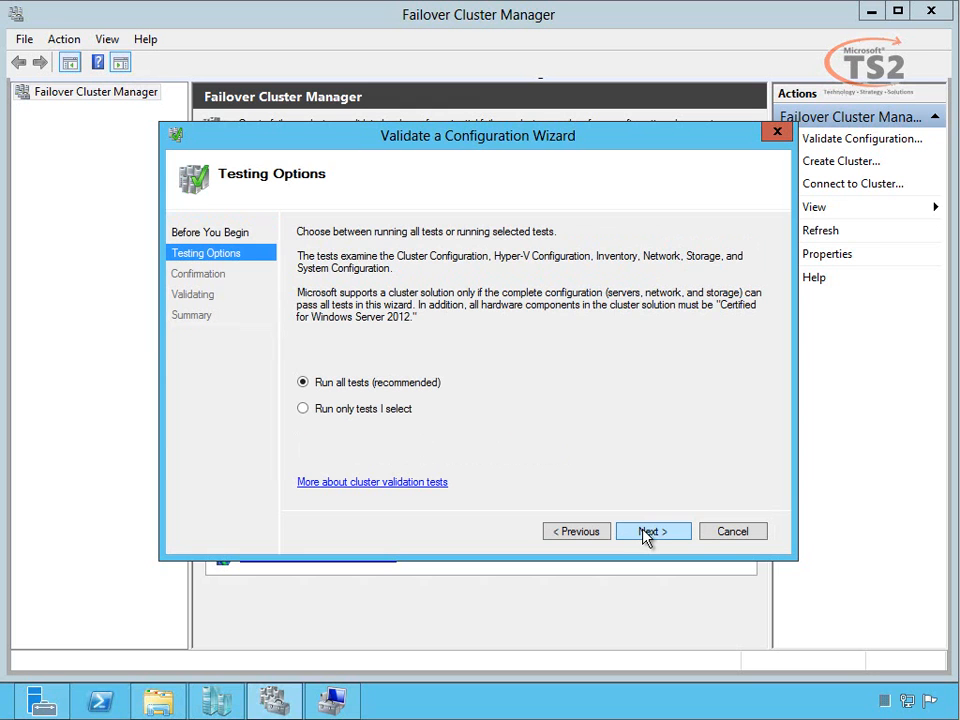
left_click(645, 536)
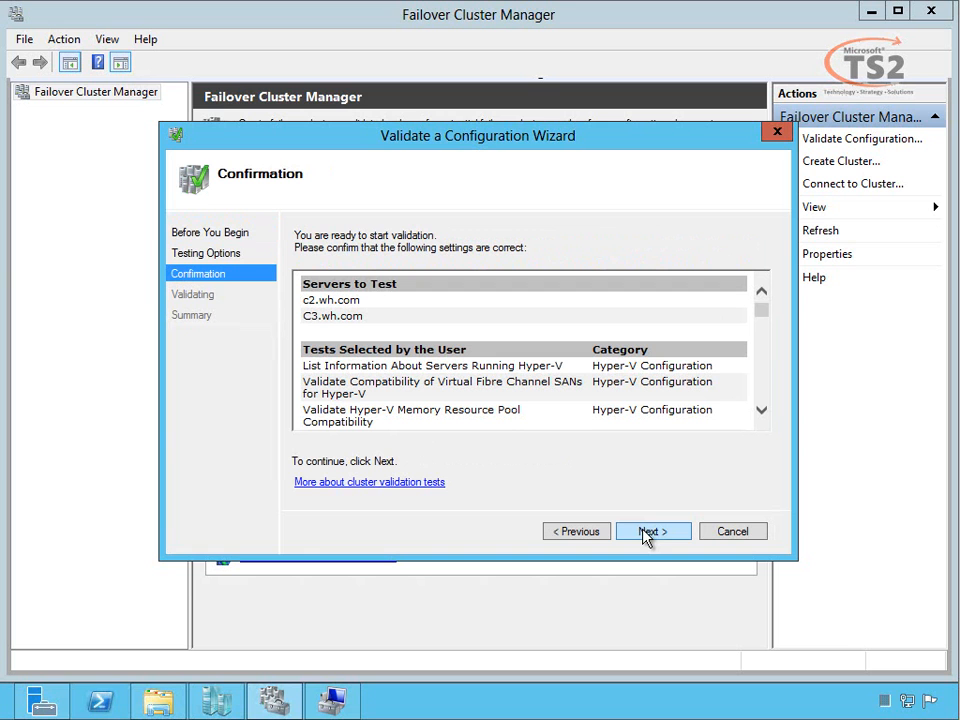
left_click_drag(424, 140, 306, 64)
left_click_drag(676, 477, 906, 633)
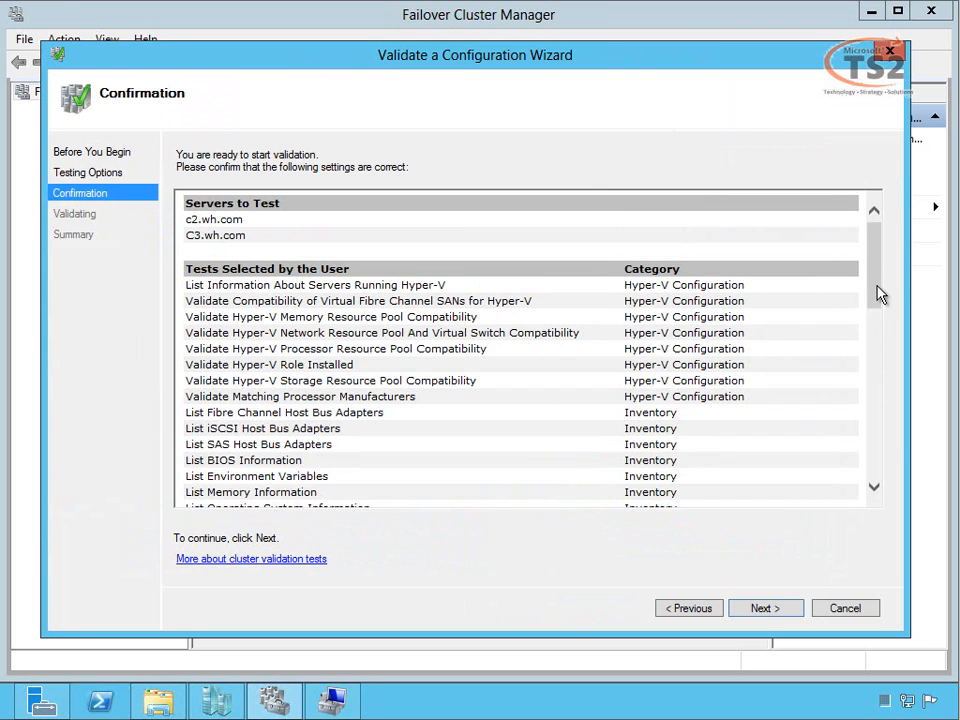
left_click_drag(878, 280, 857, 228)
left_click(762, 608)
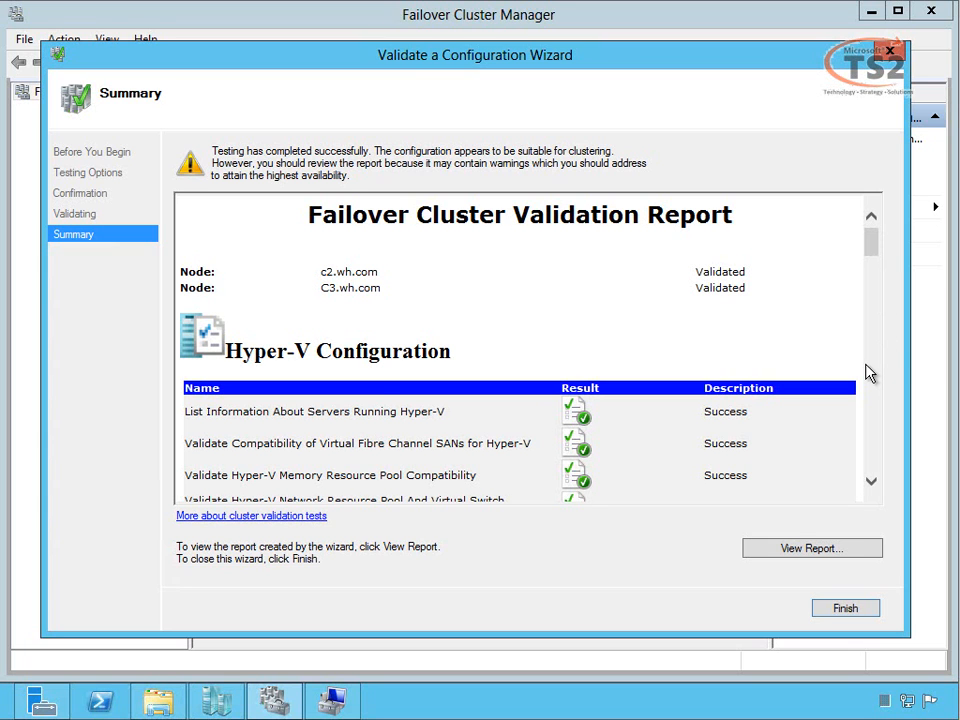
- Look through the validation summary down to the Network test results
scroll(869, 372, "down", 5)
scroll(870, 372, "down", 10)
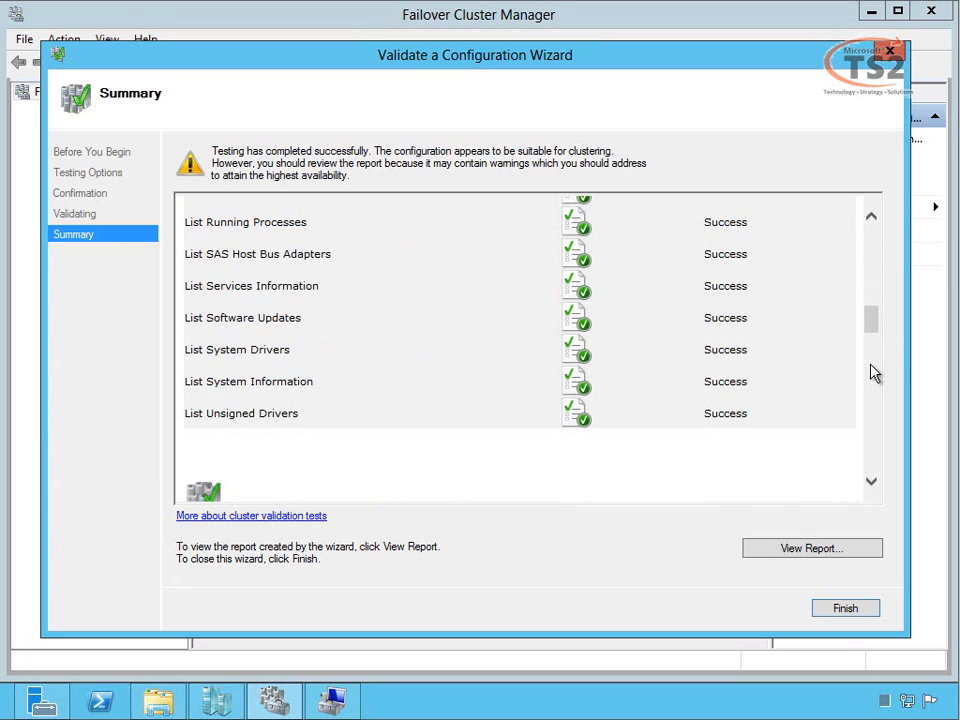
scroll(870, 372, "down", 3)
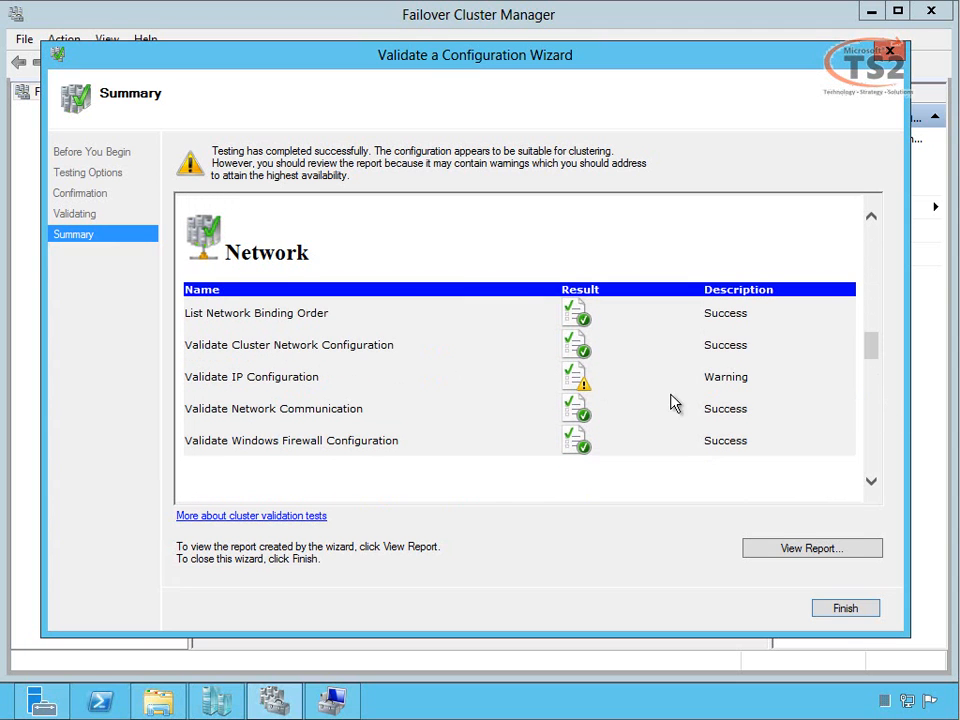
- Open the full validation report and examine the Validate IP Configuration details in the Network category, then close the report
left_click(808, 548)
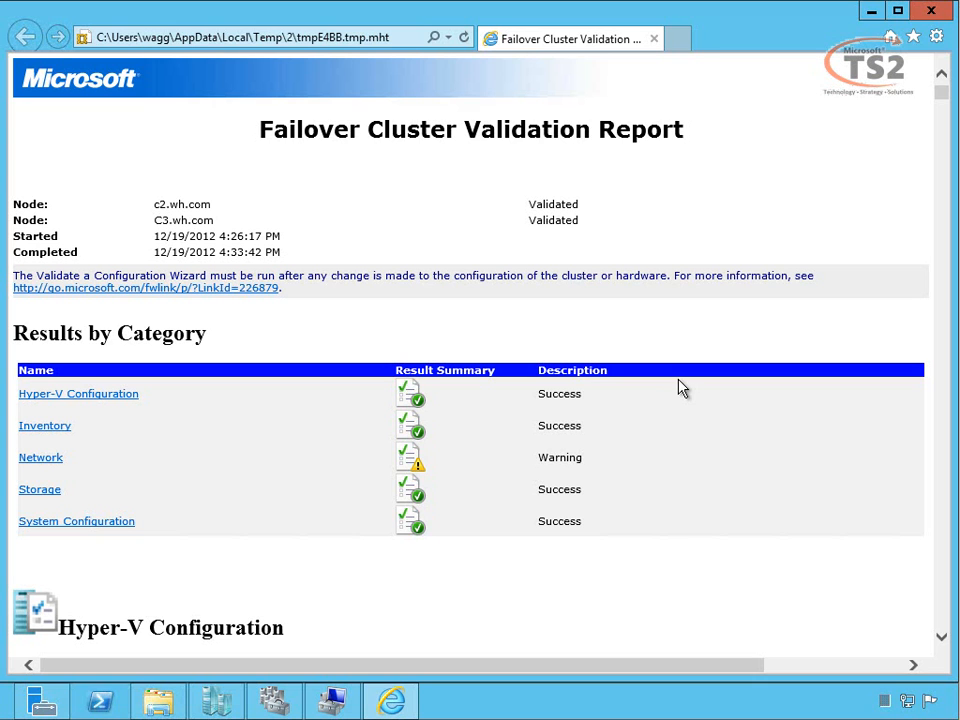
left_click(57, 462)
left_click(165, 220)
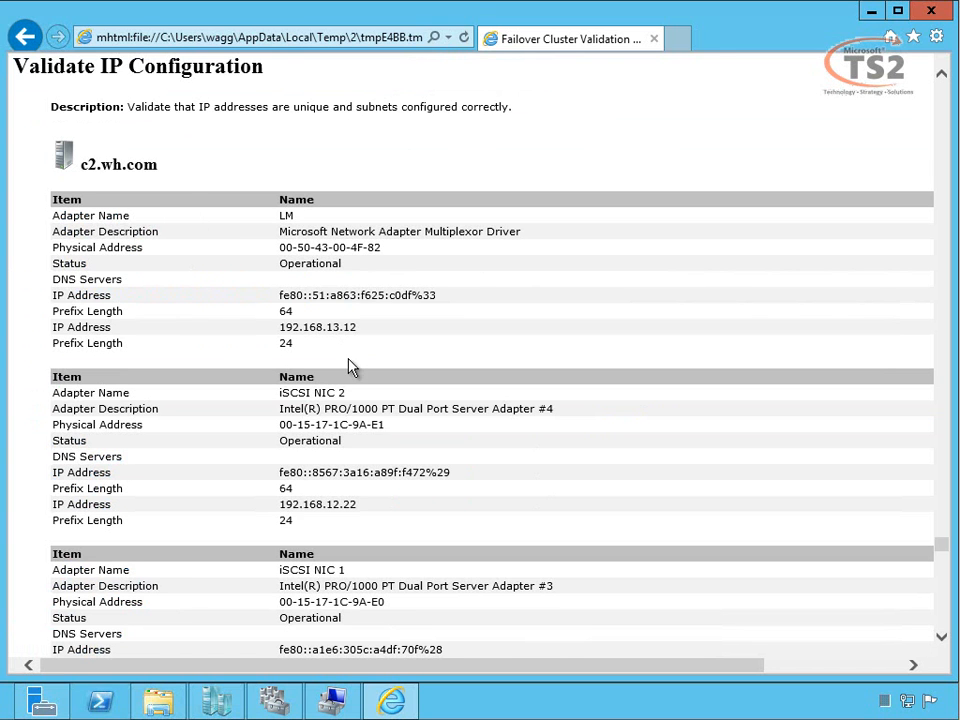
scroll(360, 503, "down", 10)
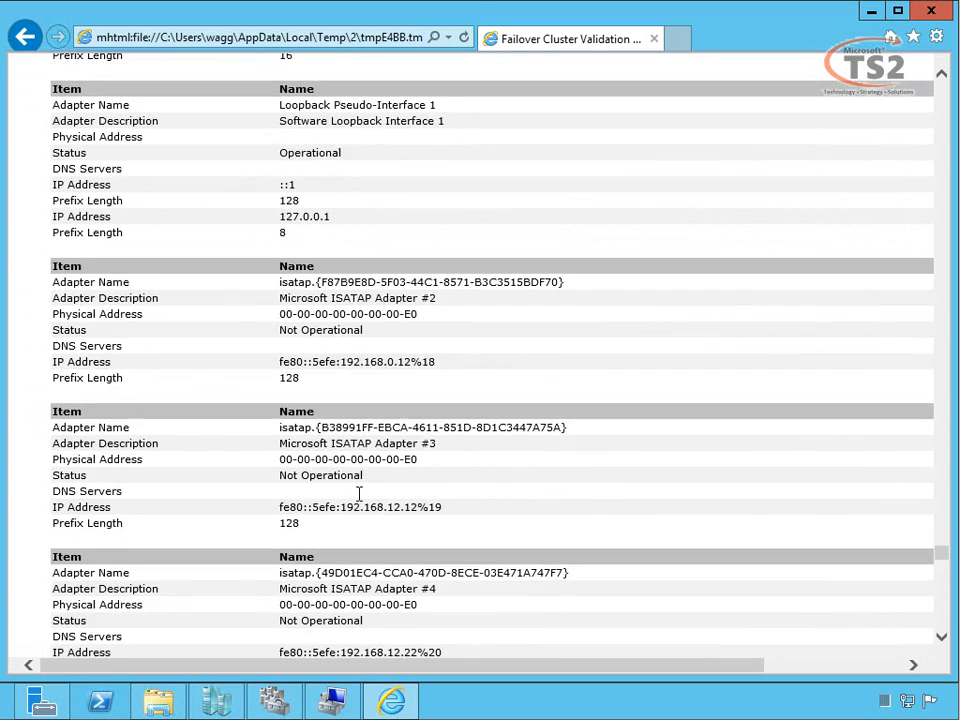
scroll(360, 503, "down", 15)
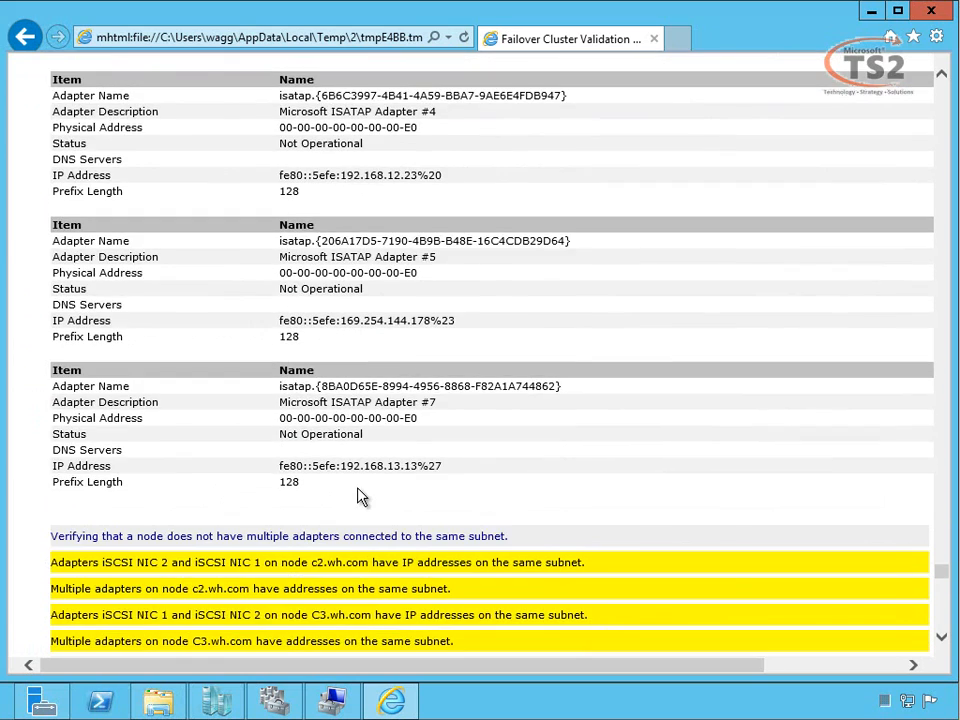
scroll(360, 497, "down", 3)
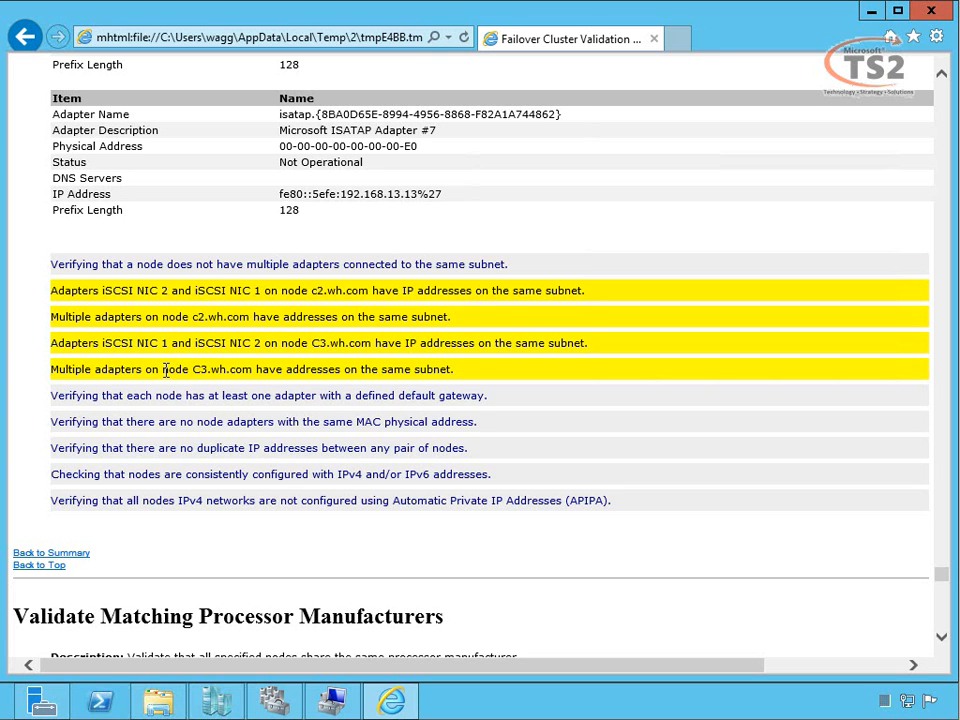
scroll(166, 371, "down", 3)
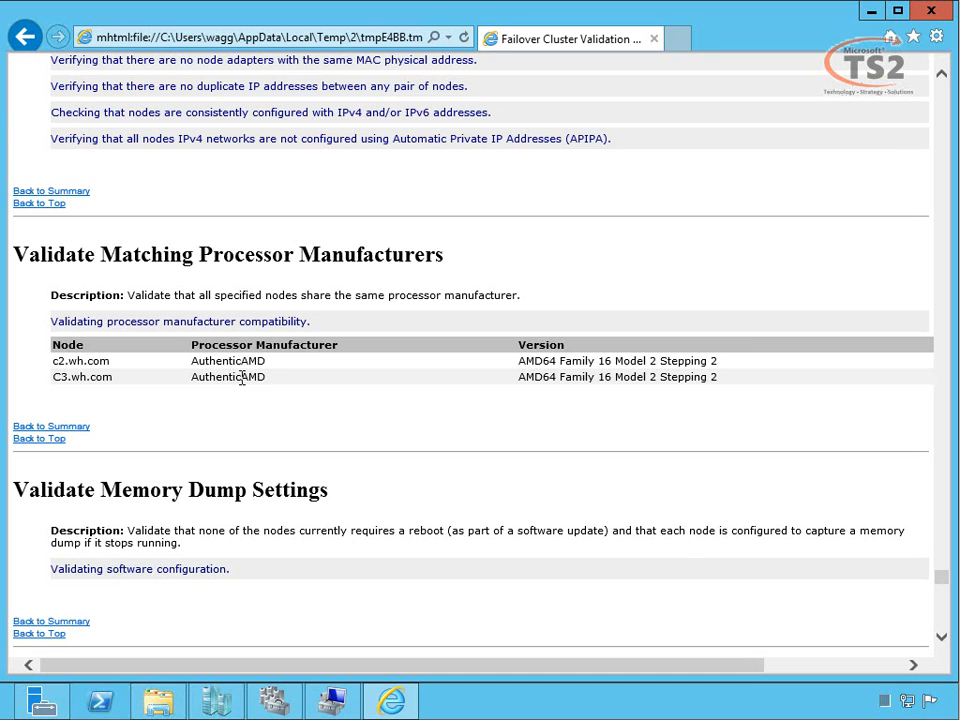
left_click(931, 11)
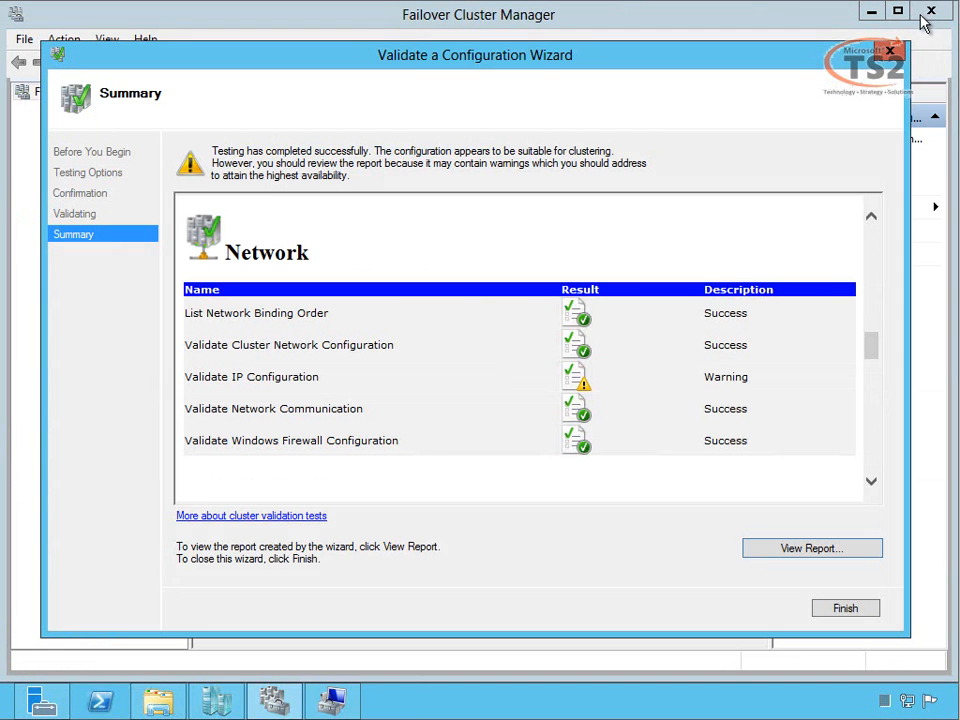
- Finish the validation, create the cluster named Whc at address 192.168.0.9 with all eligible storage, and expand it in the tree
left_click(813, 606)
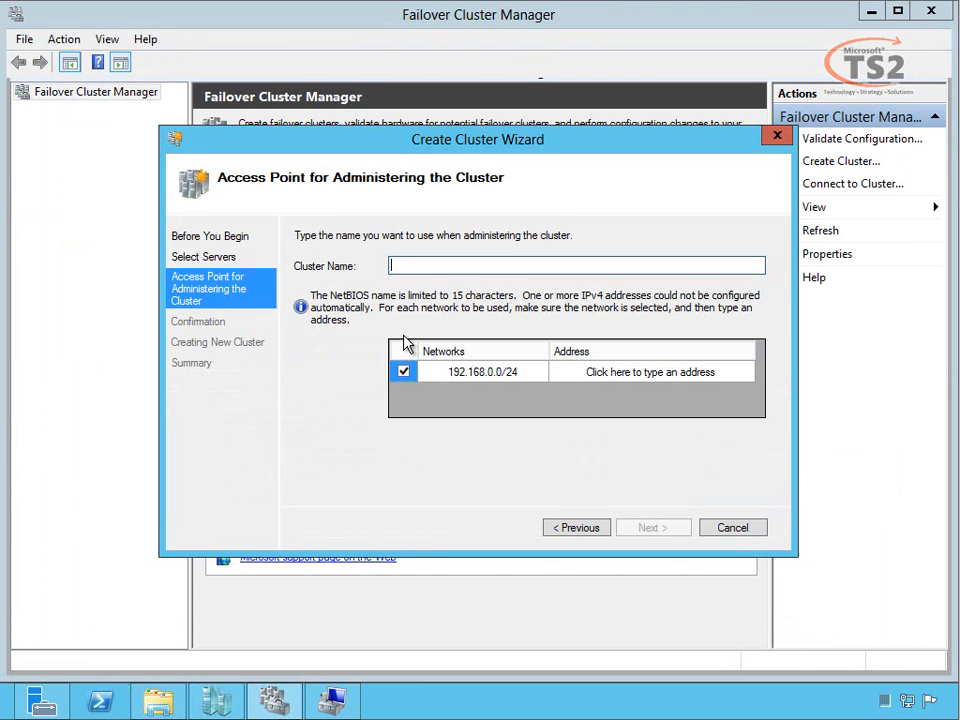
type("Who")
left_click(698, 378)
type("92.168.0.9")
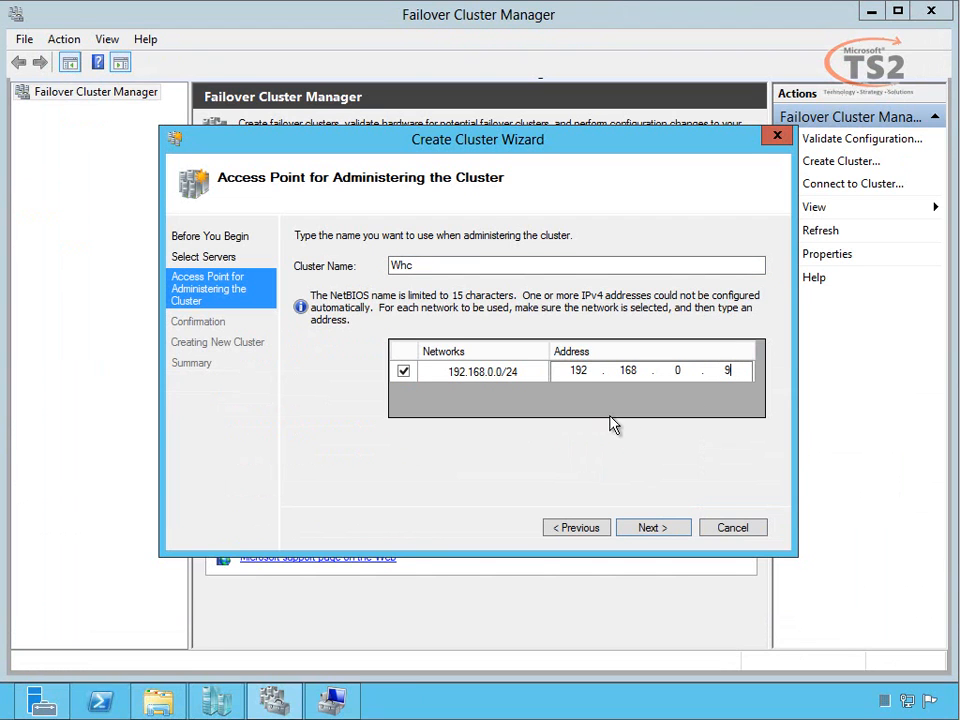
left_click(676, 533)
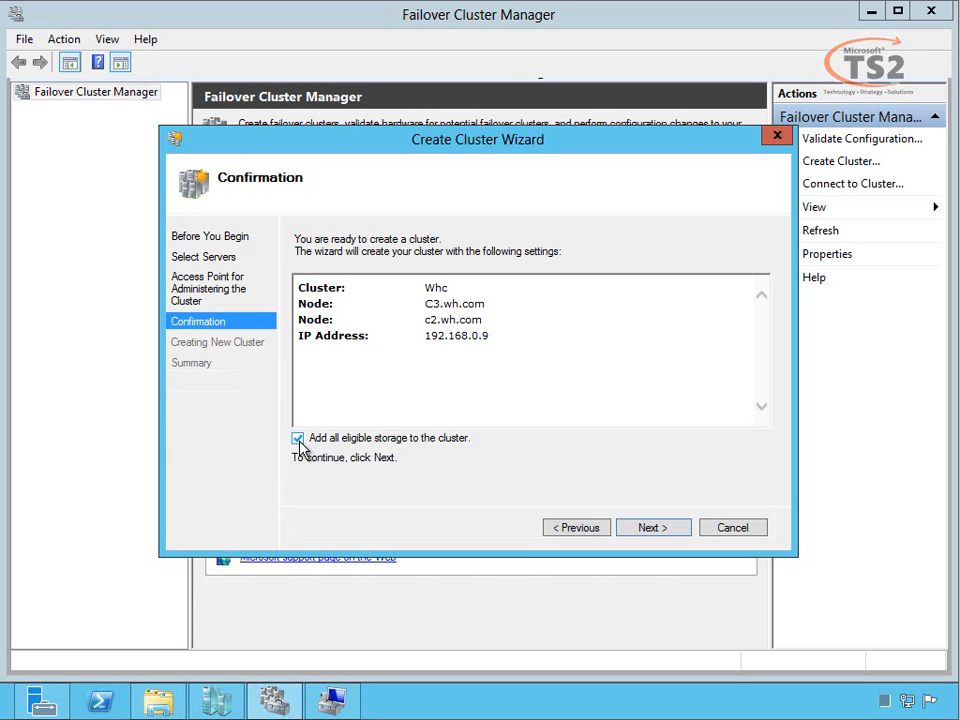
left_click(680, 537)
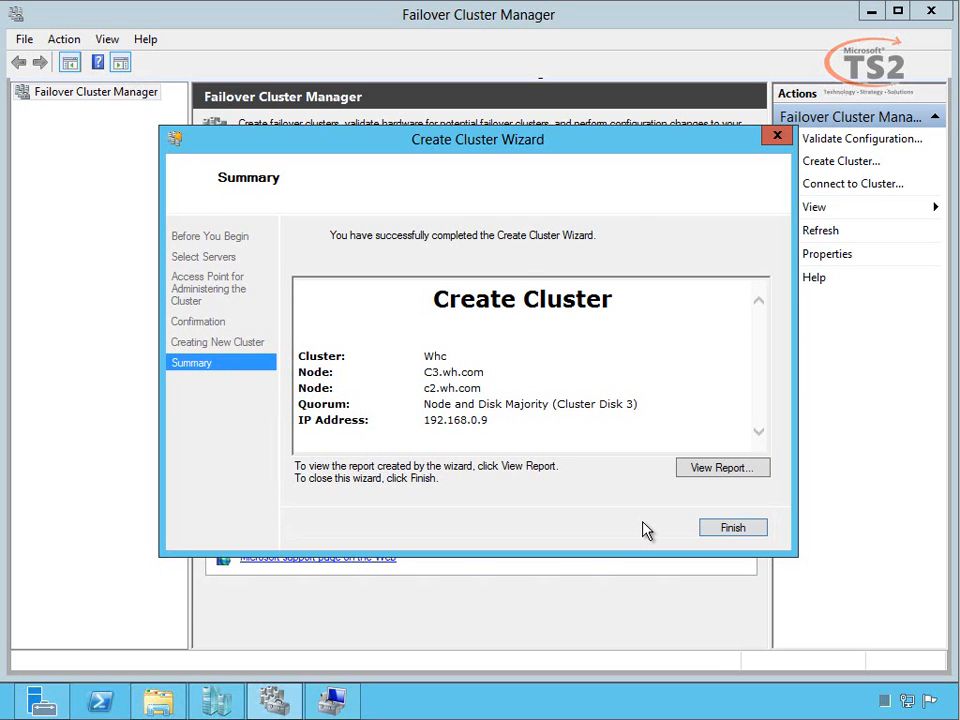
left_click(730, 530)
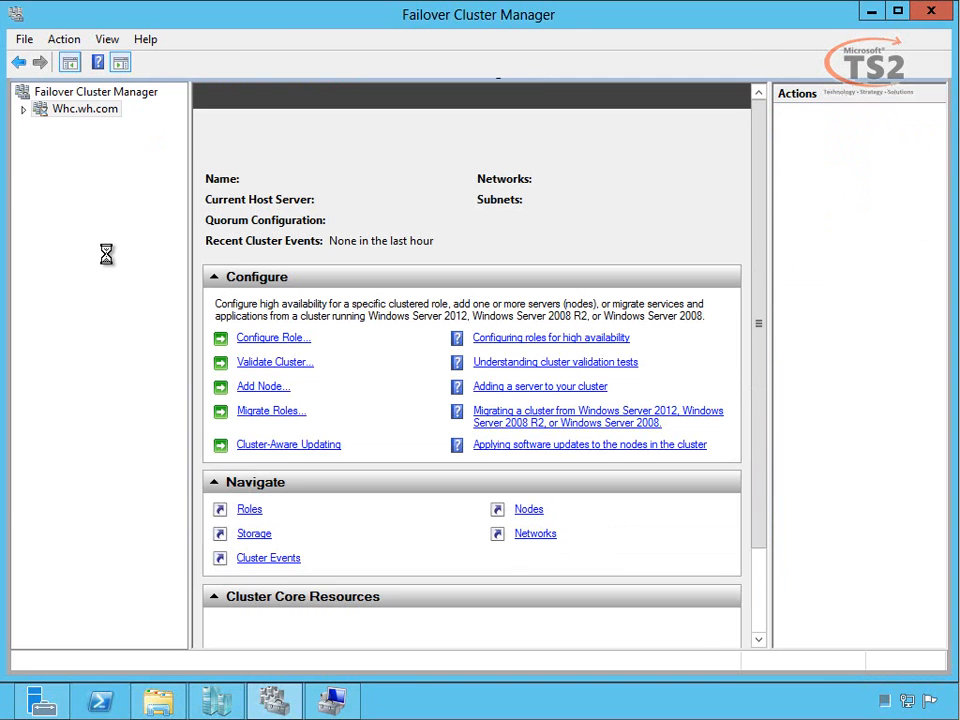
left_click(23, 110)
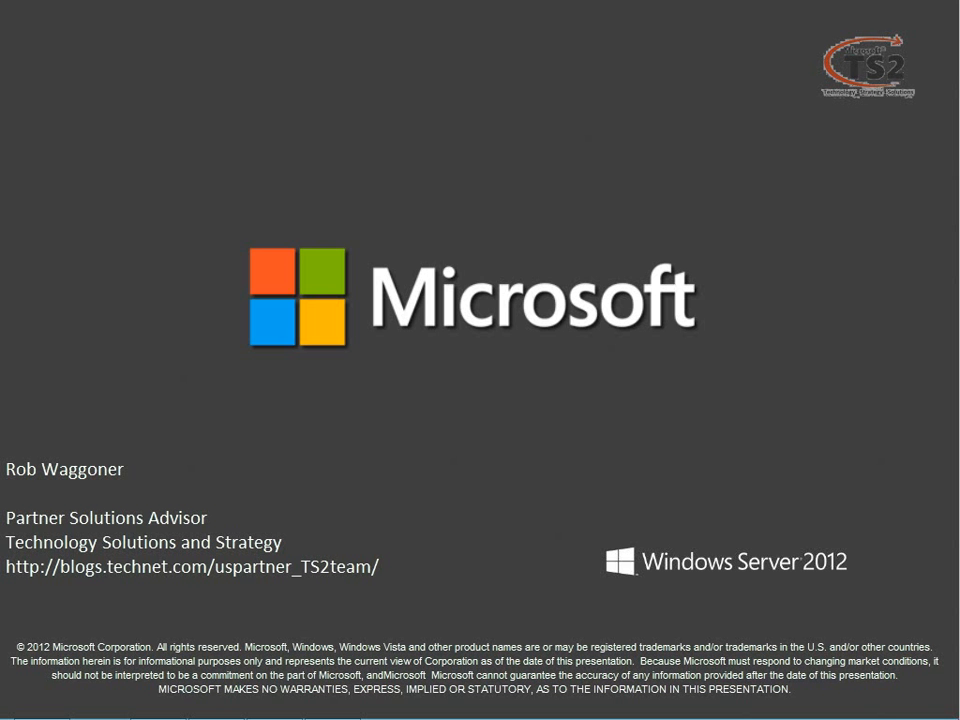